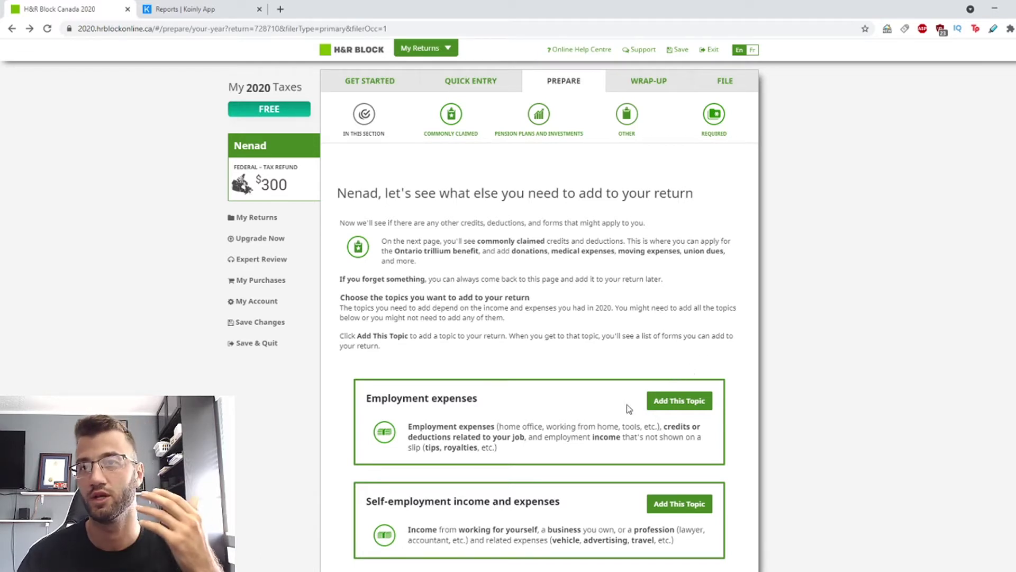
# Continue past the topic selection page.
pyautogui.scroll(-5, 627, 405)
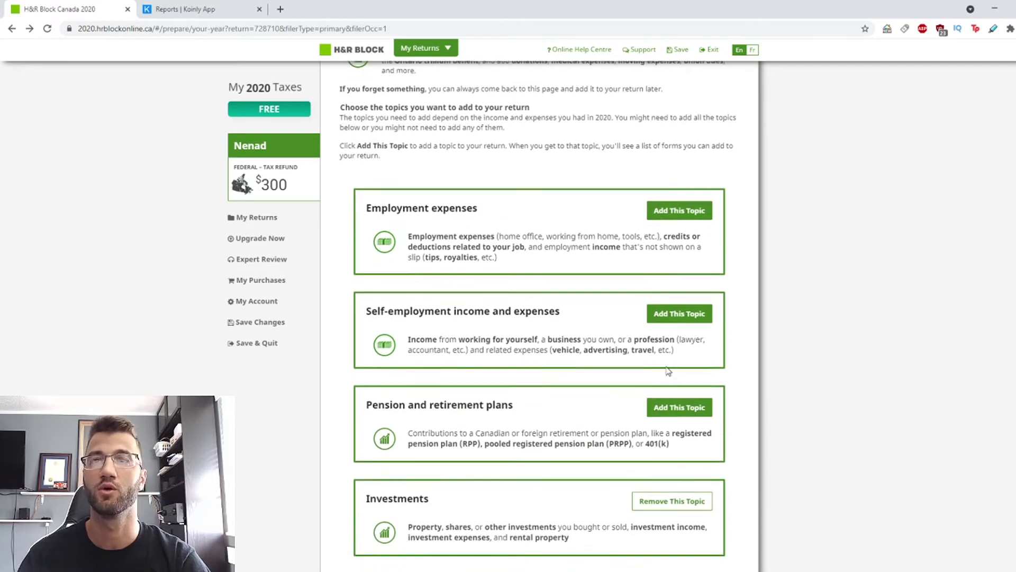
pyautogui.scroll(-2, 581, 442)
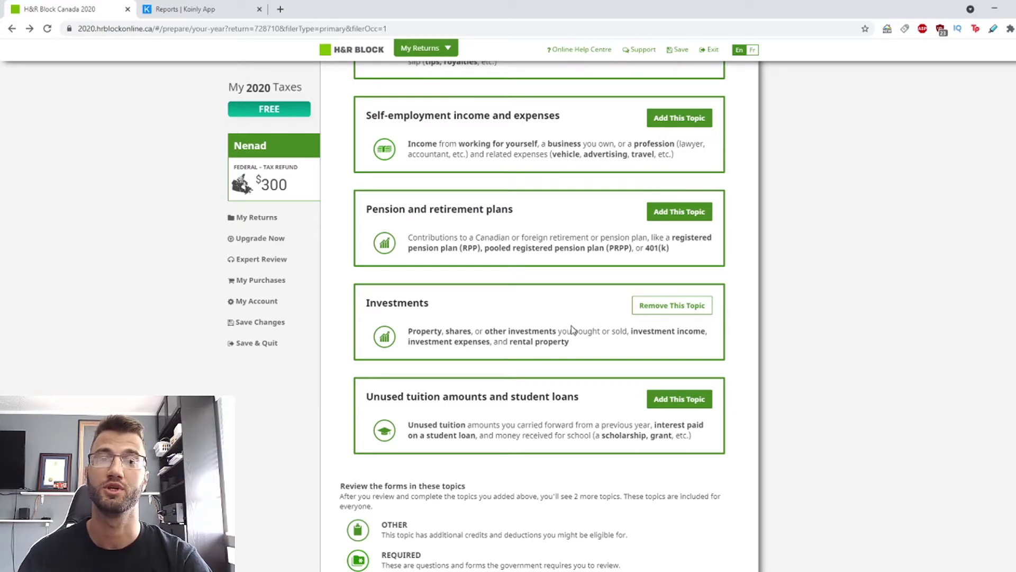
pyautogui.scroll(-5, 767, 445)
pyautogui.click(722, 390)
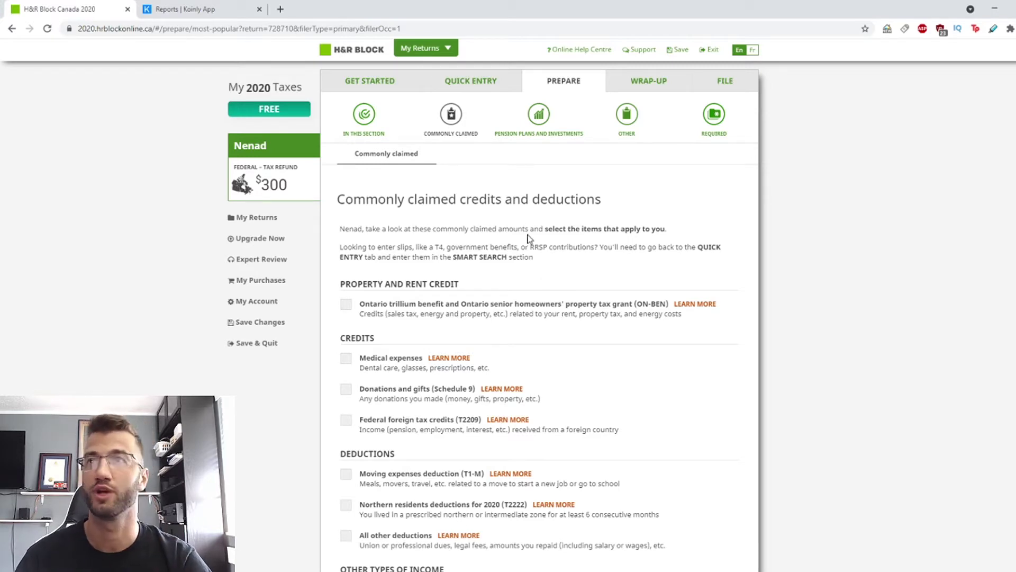
# Leave every Commonly claimed credits and deductions item unchecked and continue to Pension plans and investments.
pyautogui.scroll(-2, 495, 247)
pyautogui.scroll(-2, 495, 247)
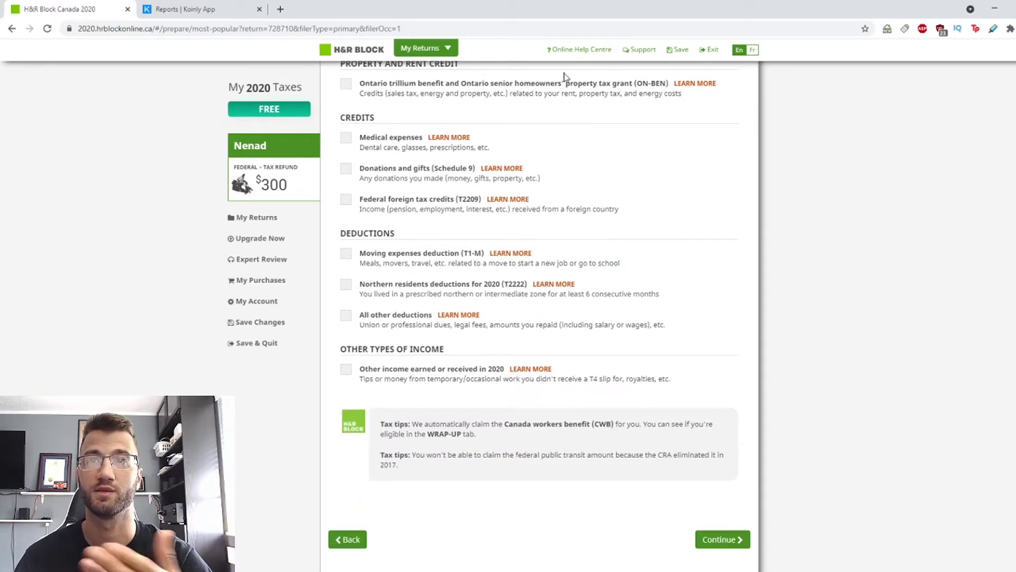
pyautogui.scroll(-2, 585, 366)
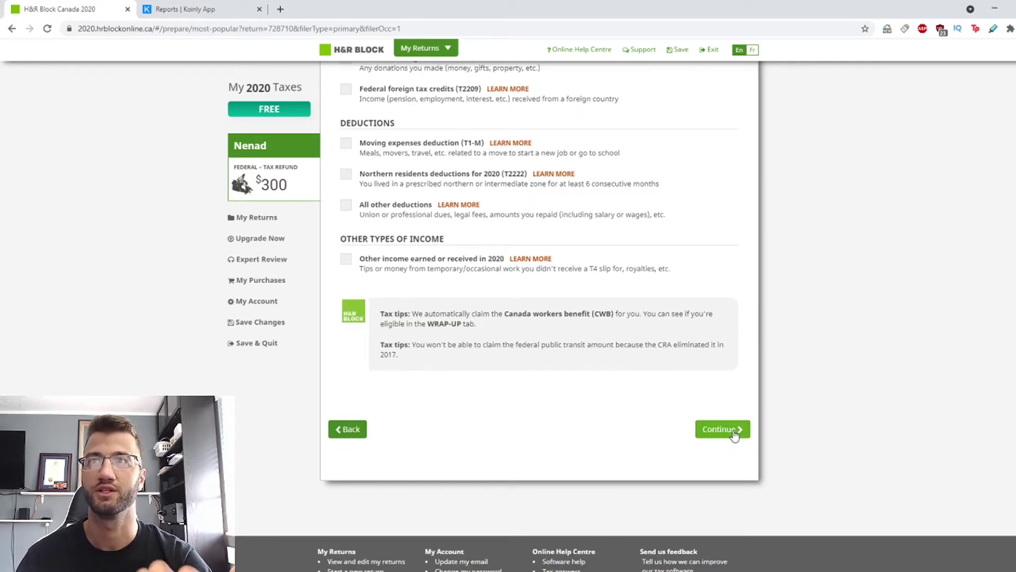
pyautogui.click(734, 433)
# Keep 'Capital gains (or losses) in 2020 (Schedule 3)' checked and continue to the capital gains page.
pyautogui.scroll(-2, 599, 450)
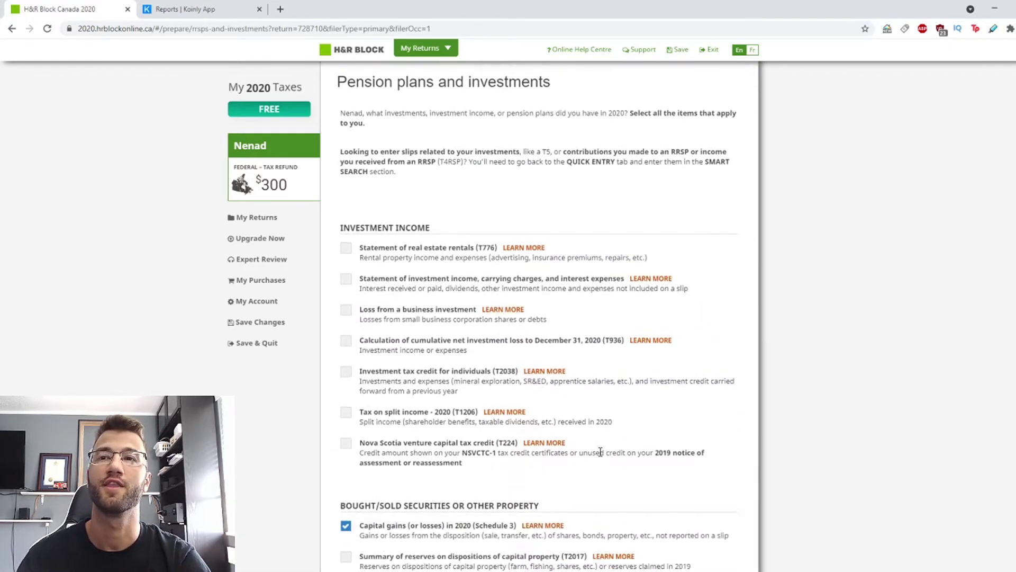
pyautogui.scroll(-2, 587, 370)
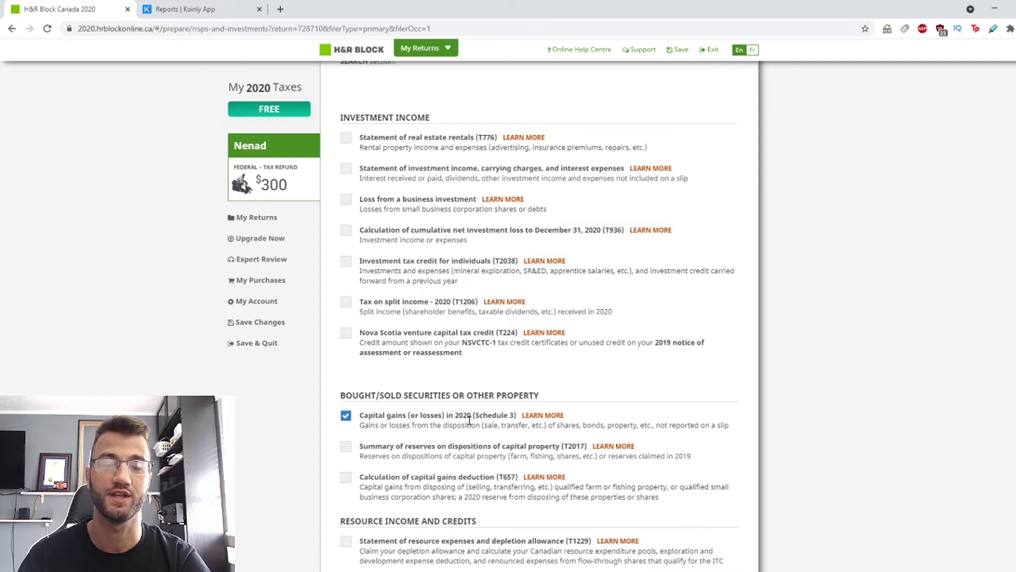
pyautogui.moveTo(459, 416); pyautogui.dragTo(497, 416)
pyautogui.scroll(-5, 581, 455)
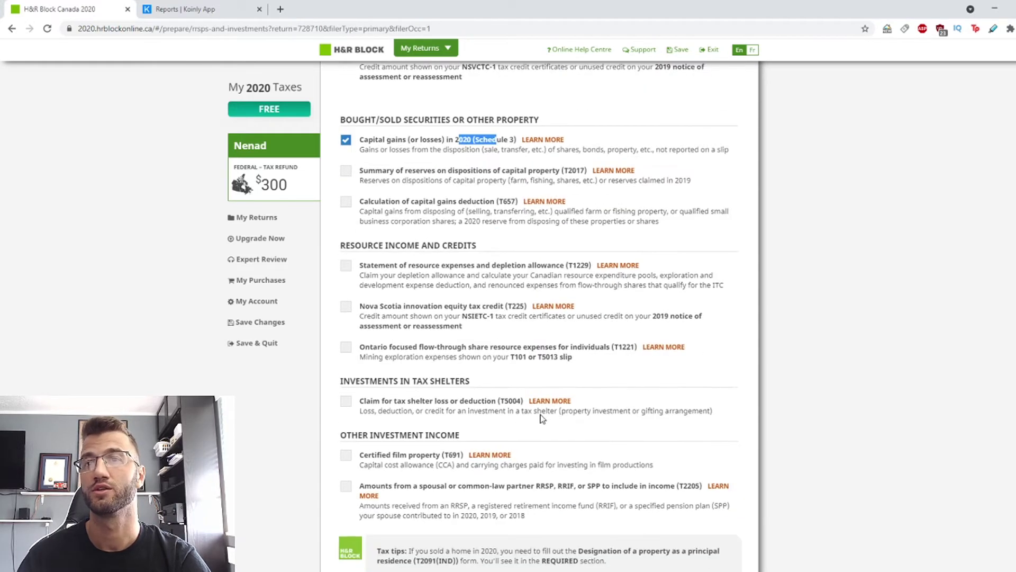
pyautogui.scroll(-4, 703, 297)
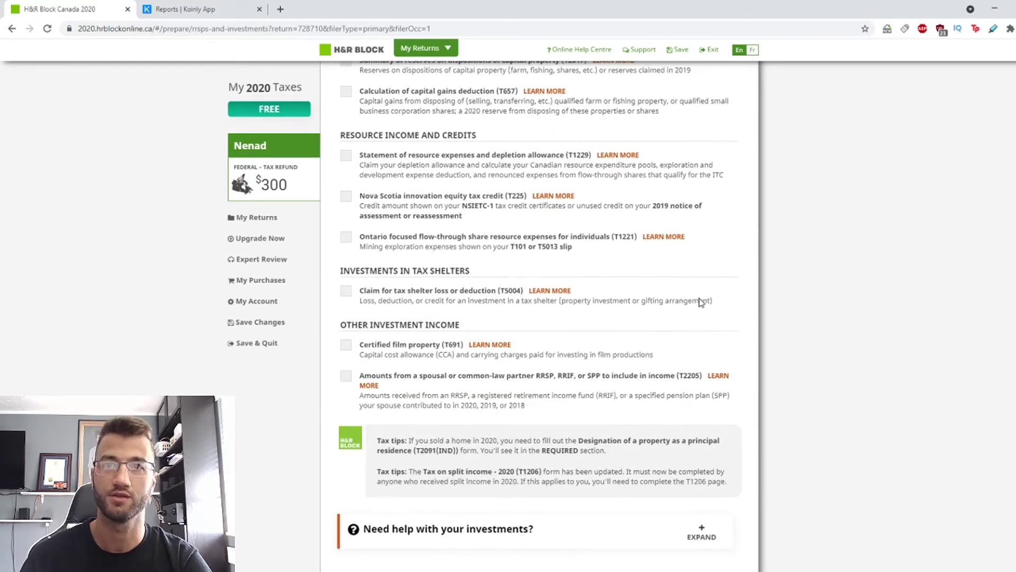
pyautogui.click(742, 504)
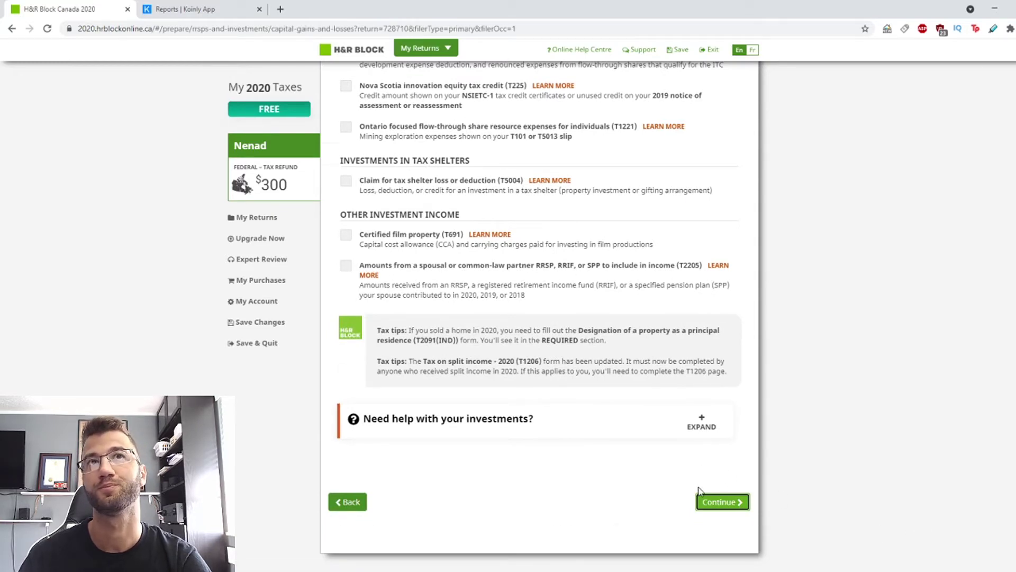
pyautogui.click(689, 259)
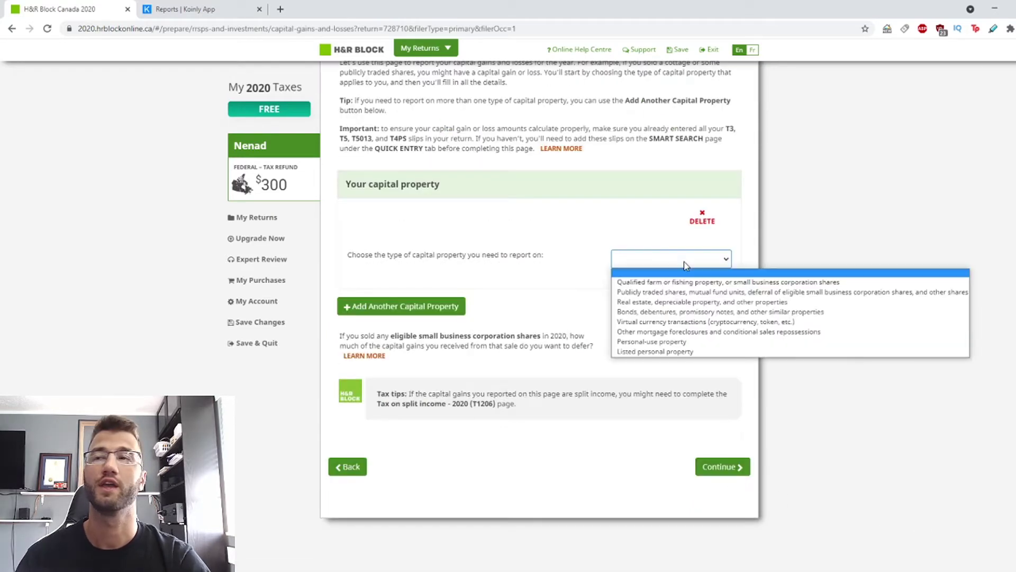
# Choose 'Virtual currency transactions (cryptocurrency, token, etc.)' as the capital property type.
pyautogui.click(677, 323)
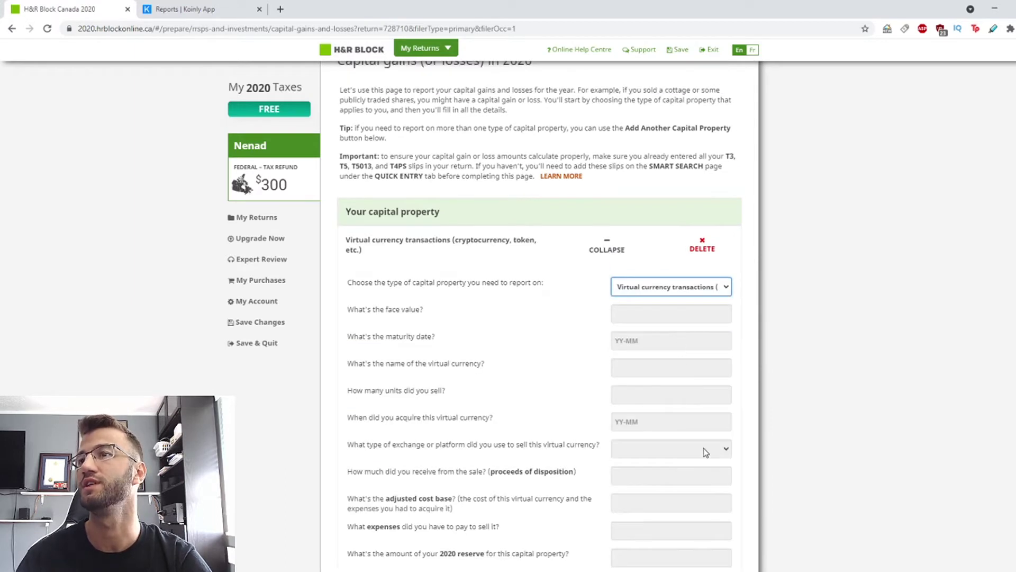
pyautogui.scroll(-2, 485, 195)
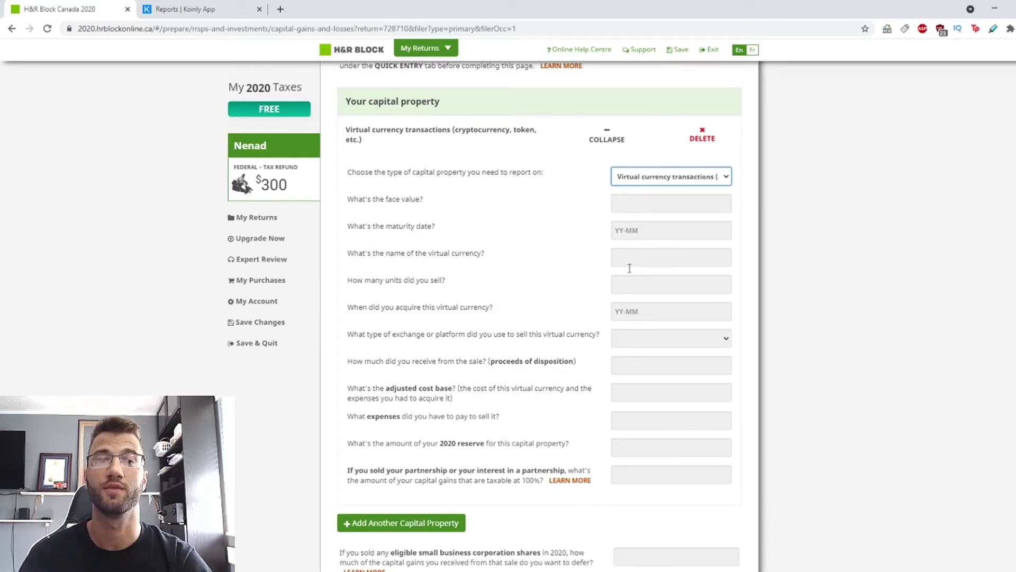
# Review Koinly's 2020 tax summary: CA$0.00 capital gains and CA$27.73 income.
pyautogui.click(177, 9)
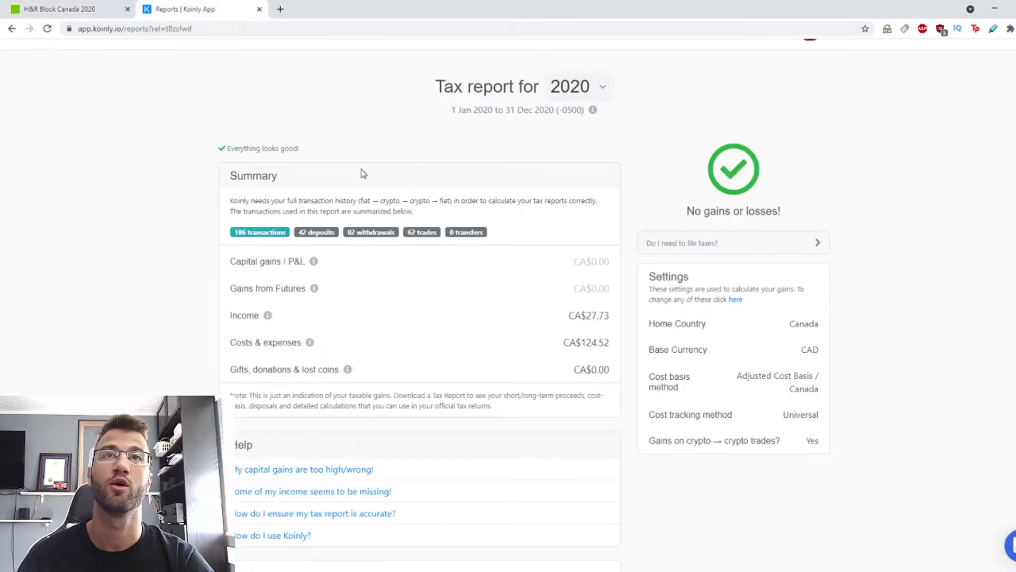
pyautogui.scroll(1, 466, 222)
pyautogui.click(464, 59)
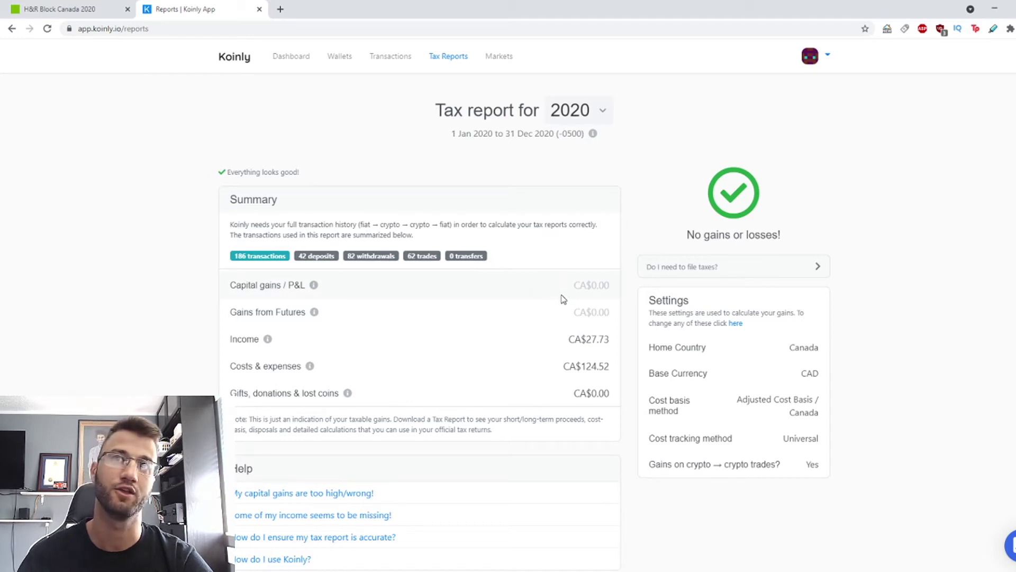
pyautogui.moveTo(576, 282); pyautogui.dragTo(614, 286)
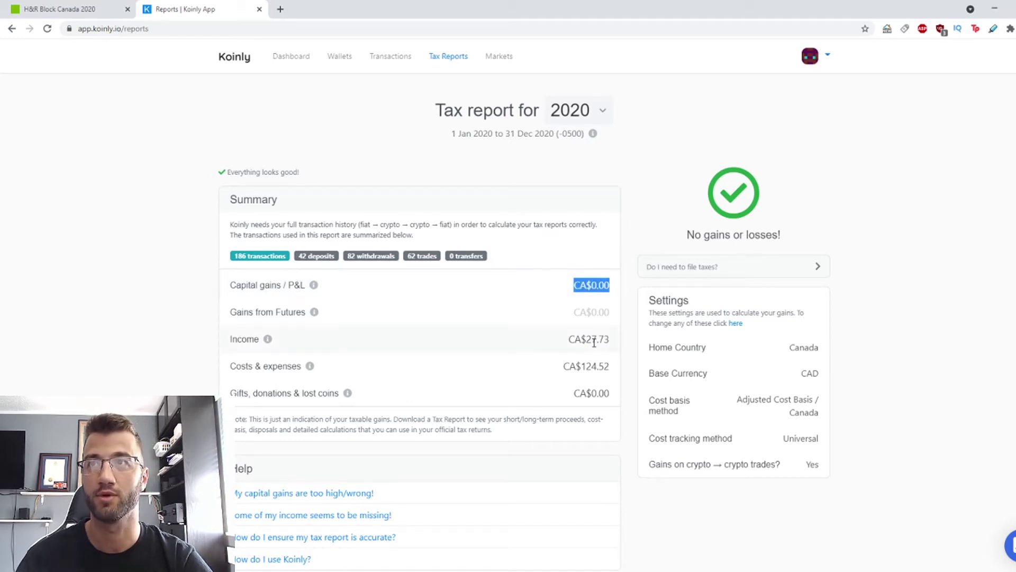
pyautogui.moveTo(555, 338); pyautogui.dragTo(614, 343)
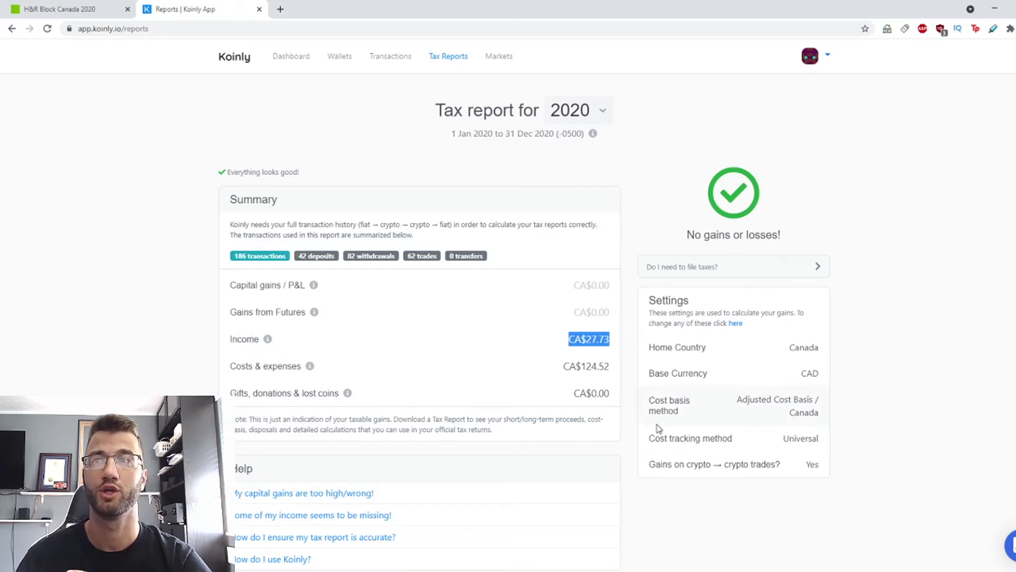
# Select Schedule 3 as the Koinly report to download.
pyautogui.scroll(-3, 662, 426)
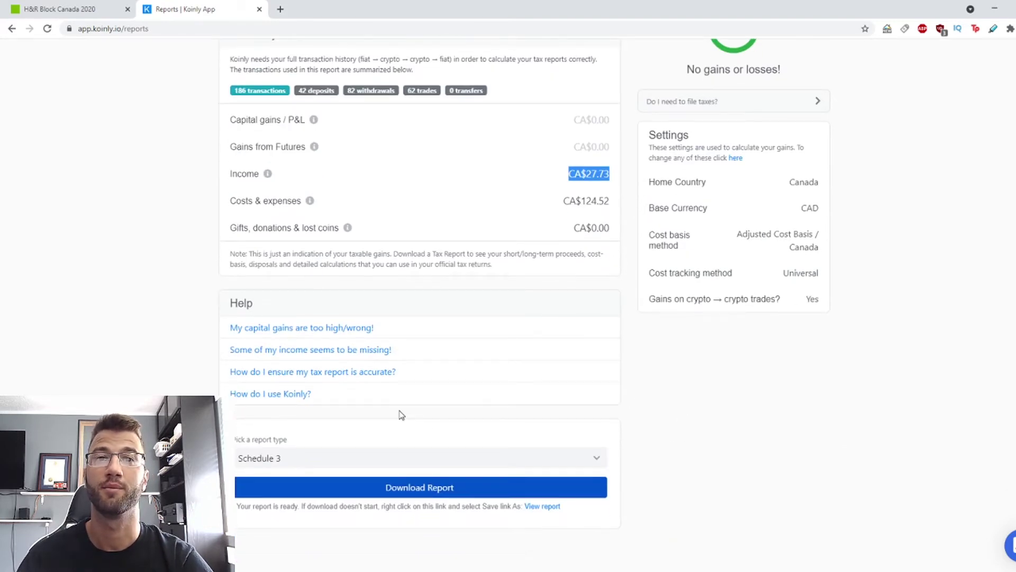
pyautogui.click(345, 459)
pyautogui.click(319, 465)
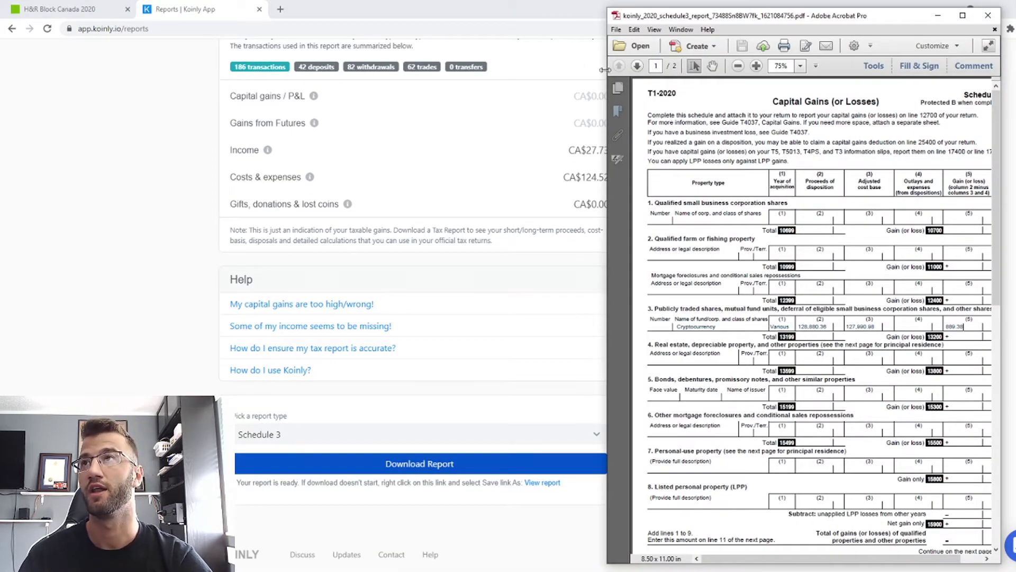
# Place the Schedule 3 PDF window beside H&R Block's virtual currency questions.
pyautogui.moveTo(604, 75); pyautogui.dragTo(113, 74)
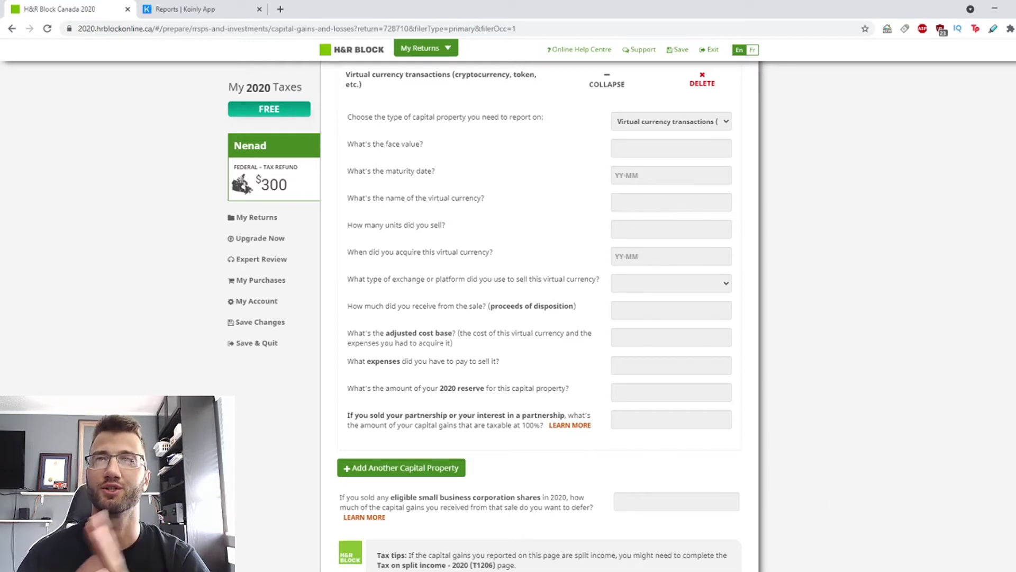
pyautogui.hotkey('alt', 'Tab')
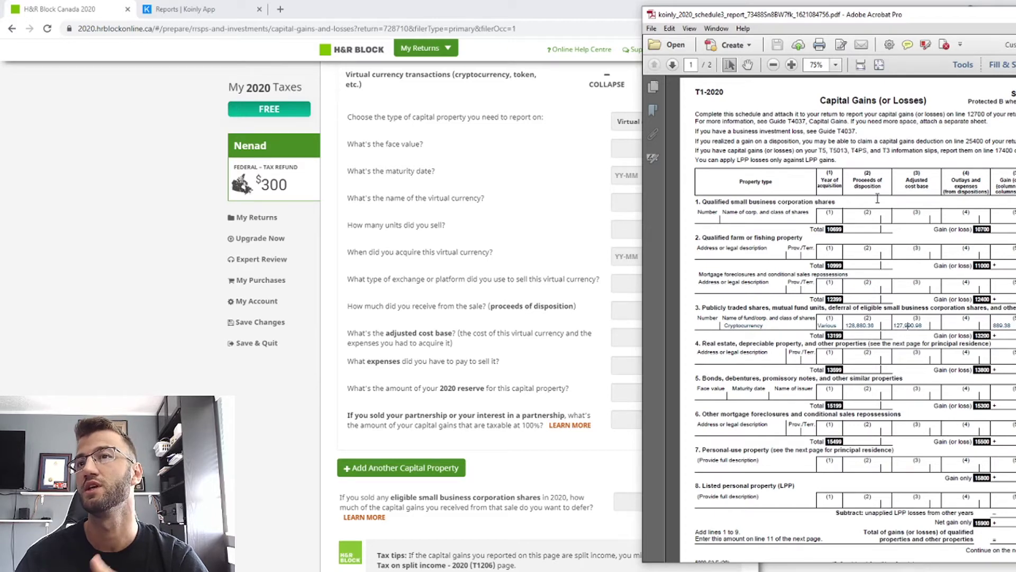
# Review Schedule 3's 128,880.36 proceeds, 127,990.98 cost base, expenses and gain columns, then close the PDF.
pyautogui.moveTo(880, 324); pyautogui.dragTo(841, 325)
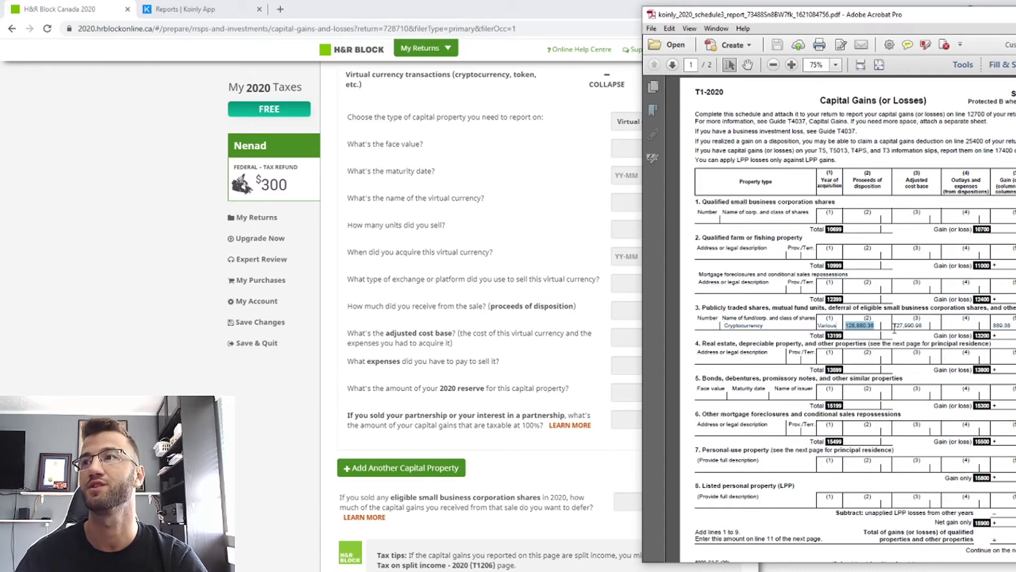
pyautogui.moveTo(894, 326); pyautogui.dragTo(927, 326)
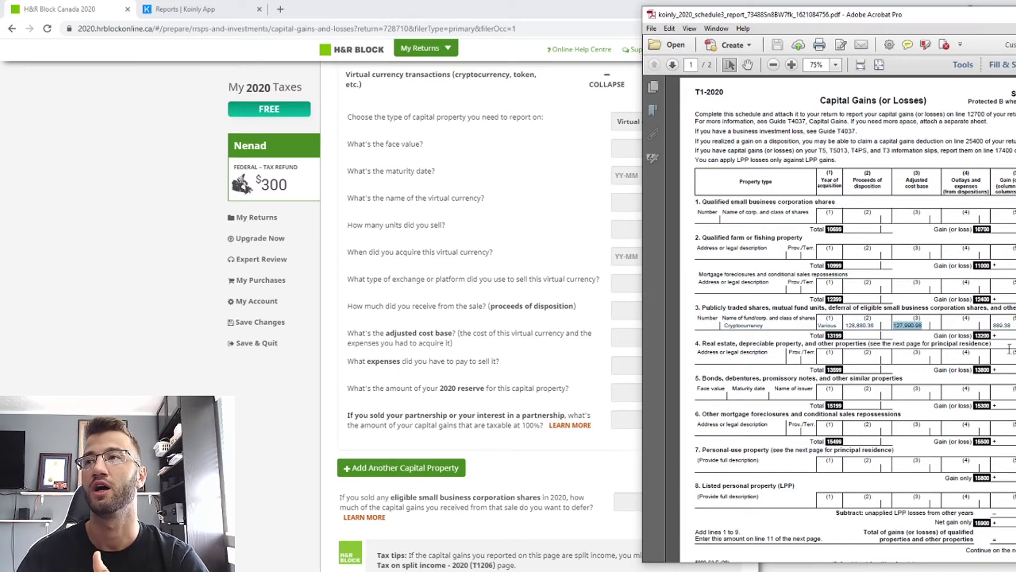
pyautogui.doubleClick(957, 185)
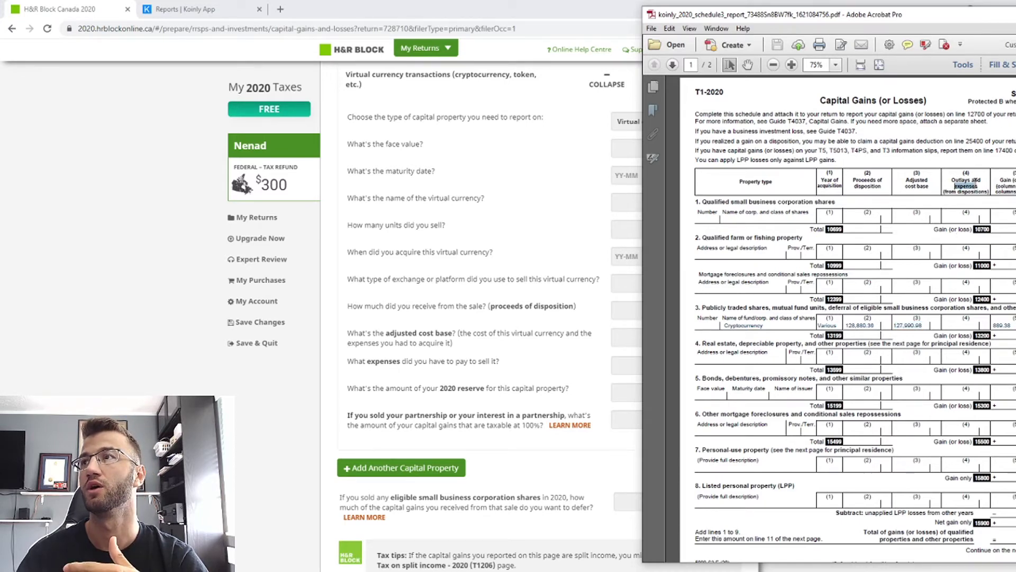
pyautogui.click(960, 325)
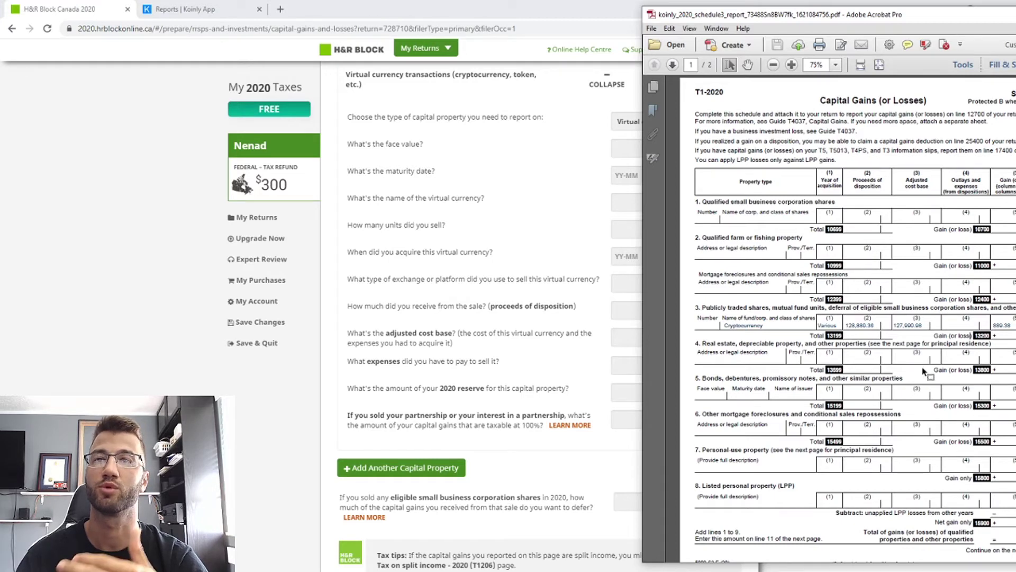
pyautogui.doubleClick(1005, 180)
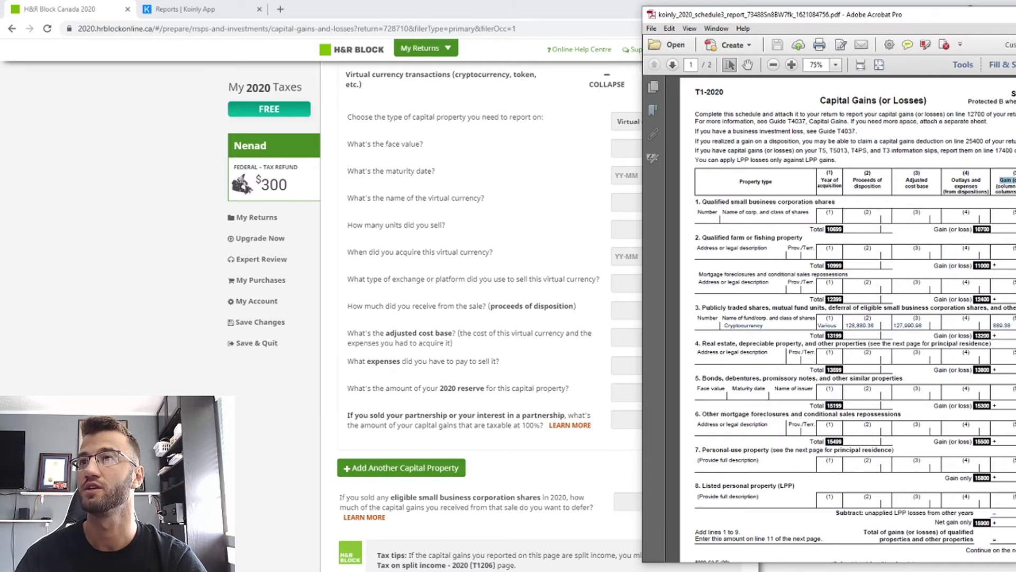
pyautogui.click(998, 324)
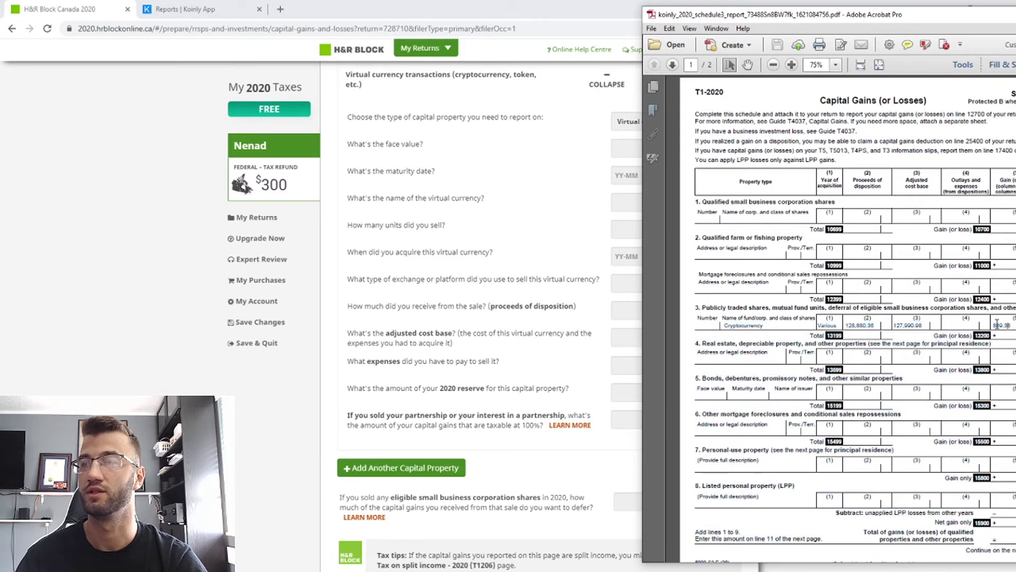
pyautogui.hotkey('alt', 'Tab')
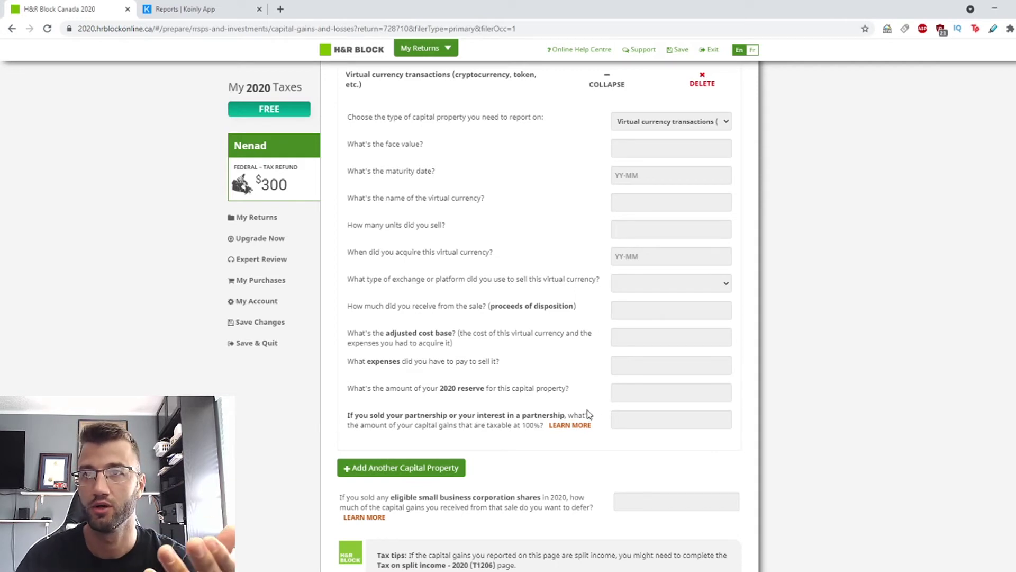
# Leave the partnership capital gains field empty and continue to Other expenses, deductions, and credits.
pyautogui.moveTo(545, 411); pyautogui.dragTo(570, 413)
pyautogui.click(630, 418)
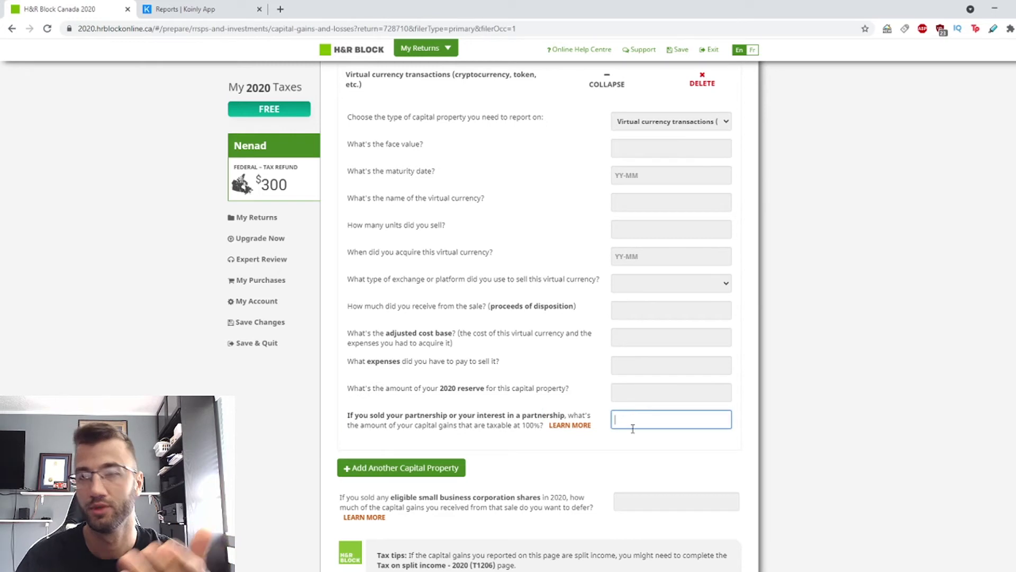
pyautogui.scroll(-2, 601, 469)
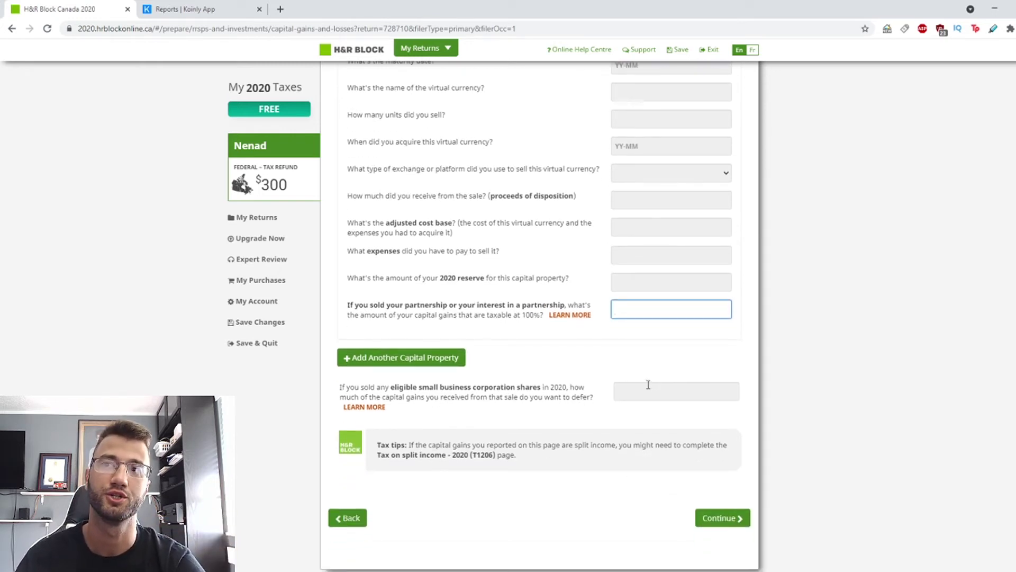
pyautogui.click(721, 519)
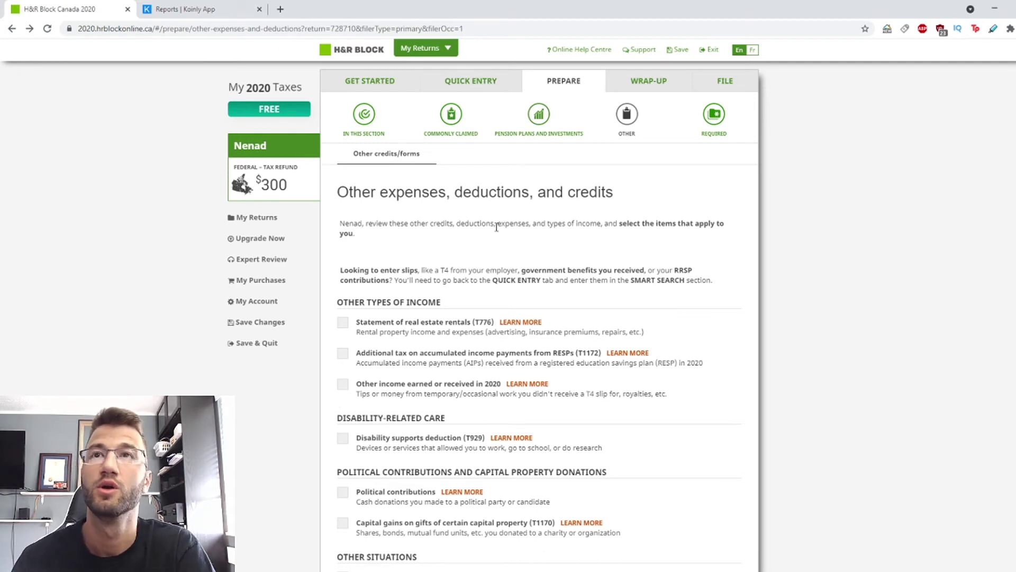
# Tick 'Other income earned or received in 2020' and continue to the Other income page.
pyautogui.click(343, 384)
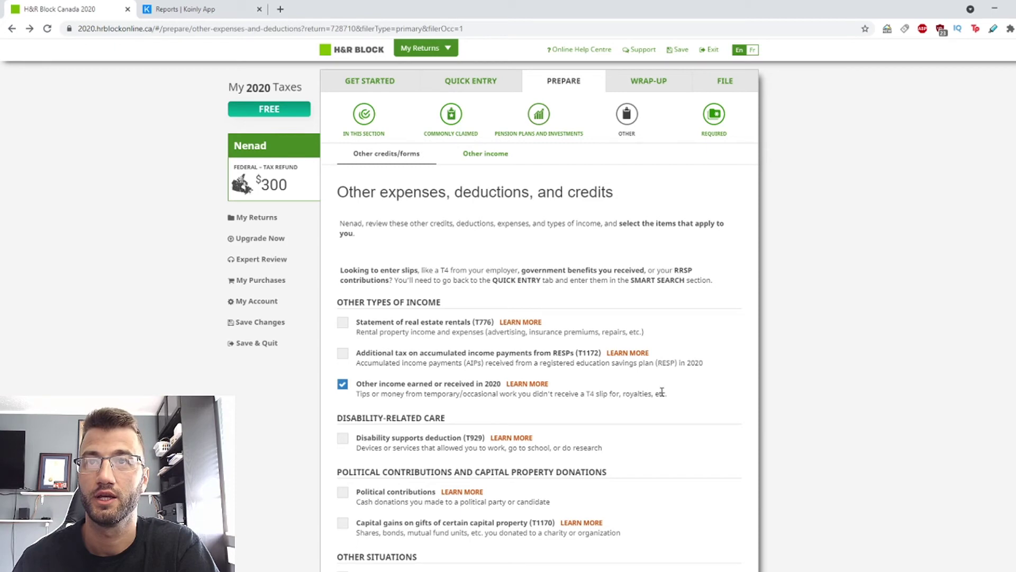
pyautogui.scroll(-14, 621, 421)
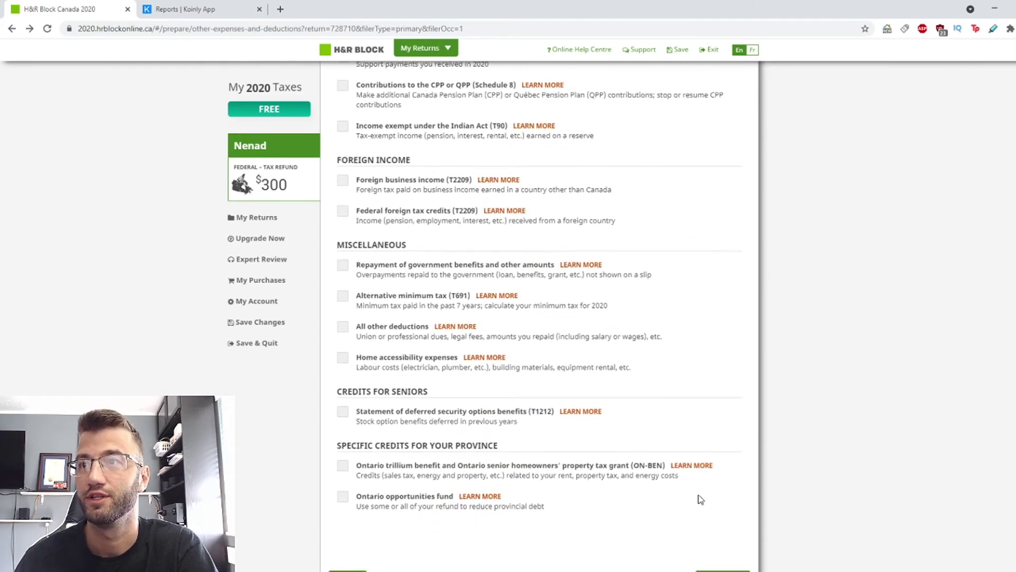
pyautogui.click(731, 392)
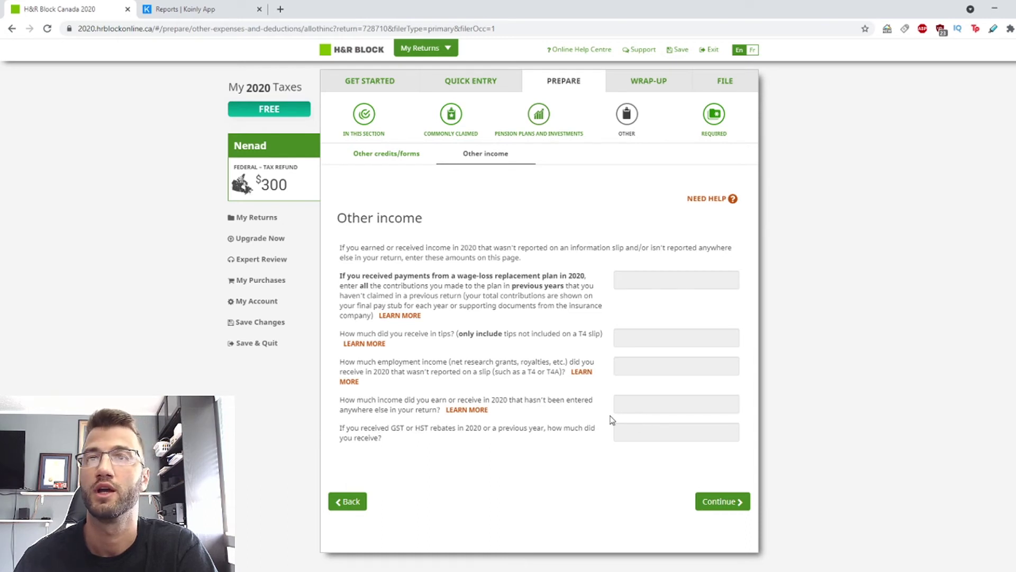
pyautogui.click(199, 6)
# Open Koinly's 2020 Income Report showing CA$35.46 BTC mining income, then continue past Other income.
pyautogui.scroll(2, 424, 355)
pyautogui.moveTo(568, 277); pyautogui.dragTo(615, 276)
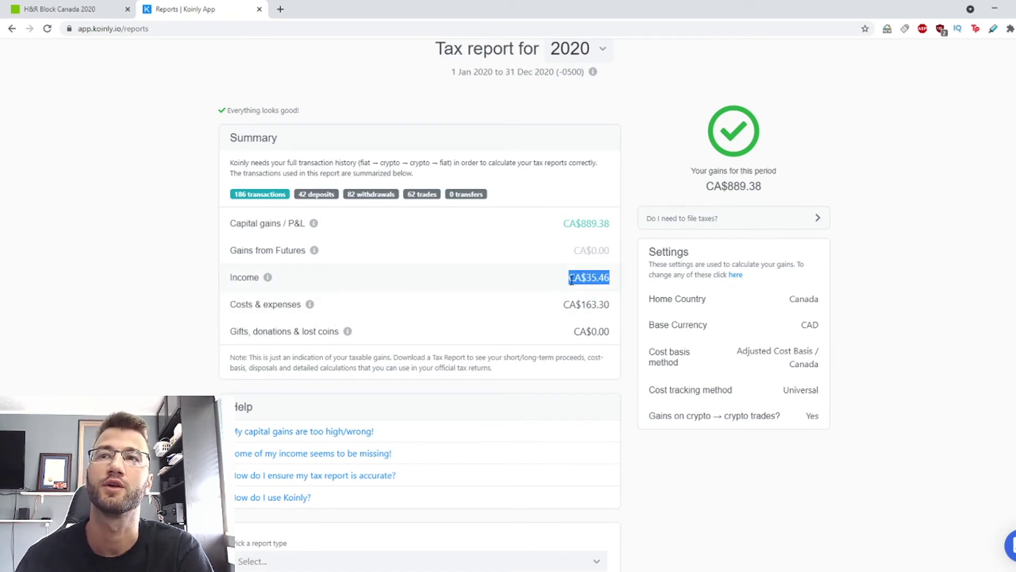
pyautogui.scroll(-2, 354, 462)
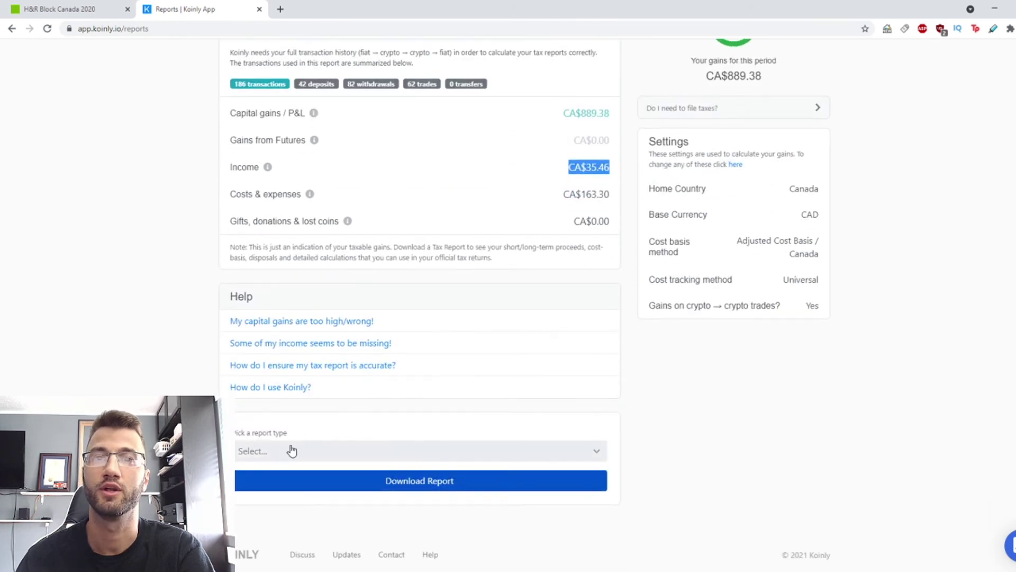
pyautogui.click(287, 452)
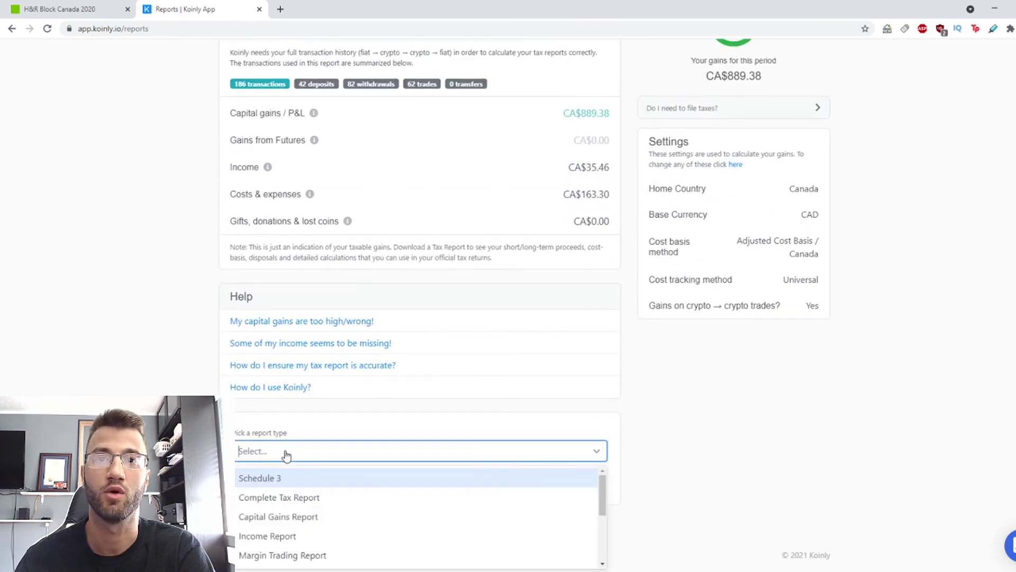
pyautogui.click(379, 535)
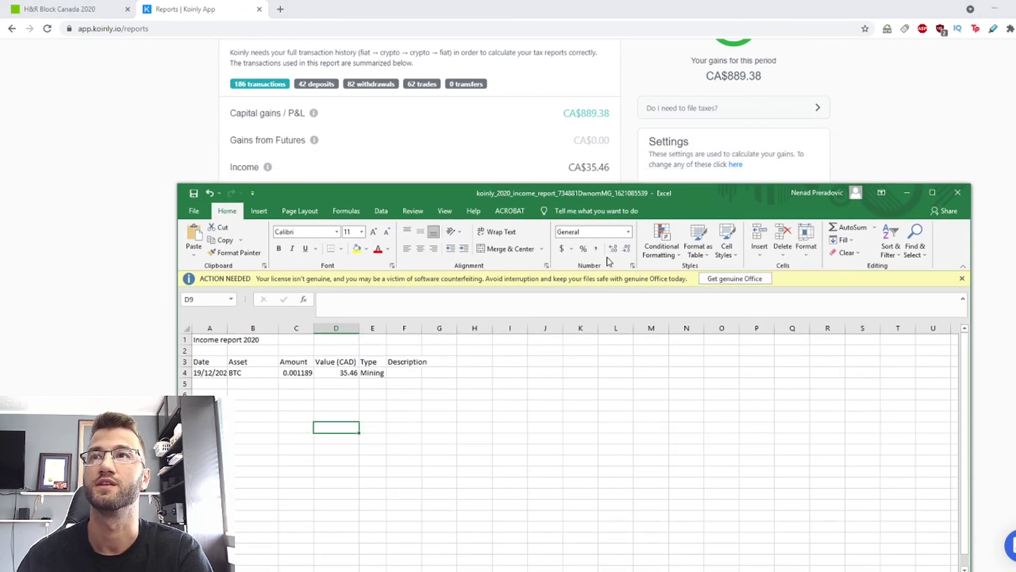
pyautogui.click(345, 373)
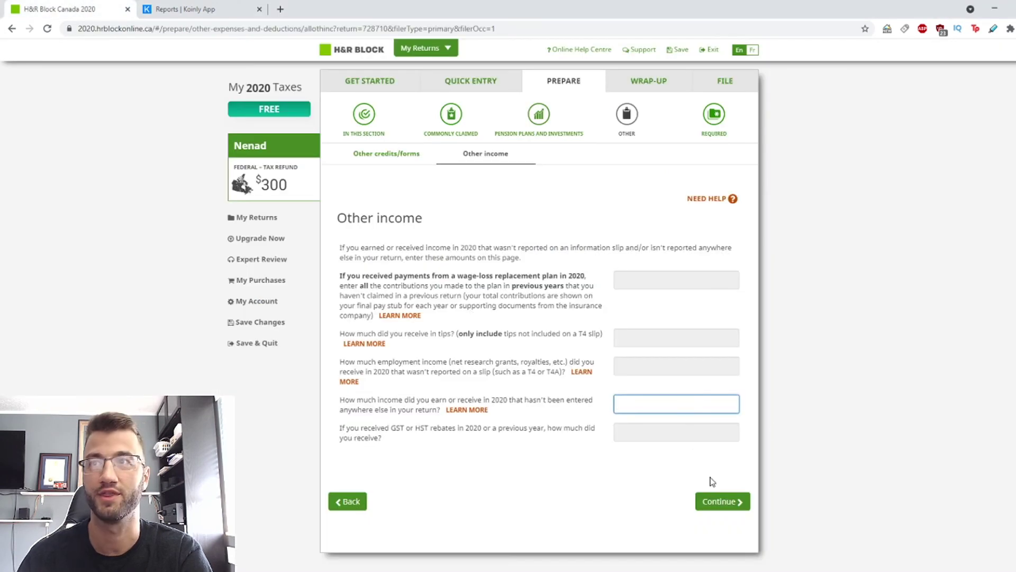
pyautogui.click(737, 503)
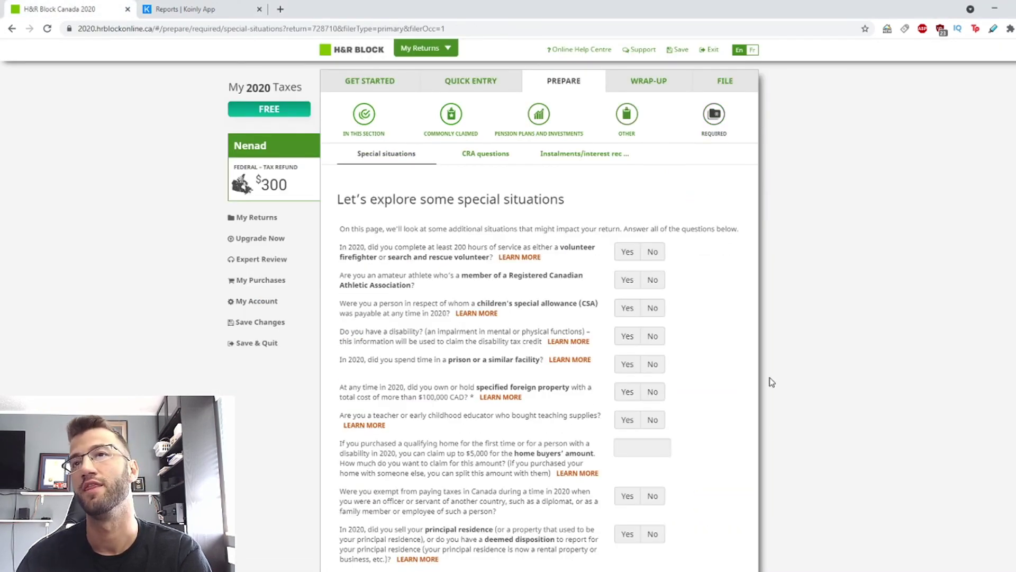
# Answer No to the foreign property, disability, firefighter, amateur athlete and children's special allowance questions.
pyautogui.scroll(-4, 770, 381)
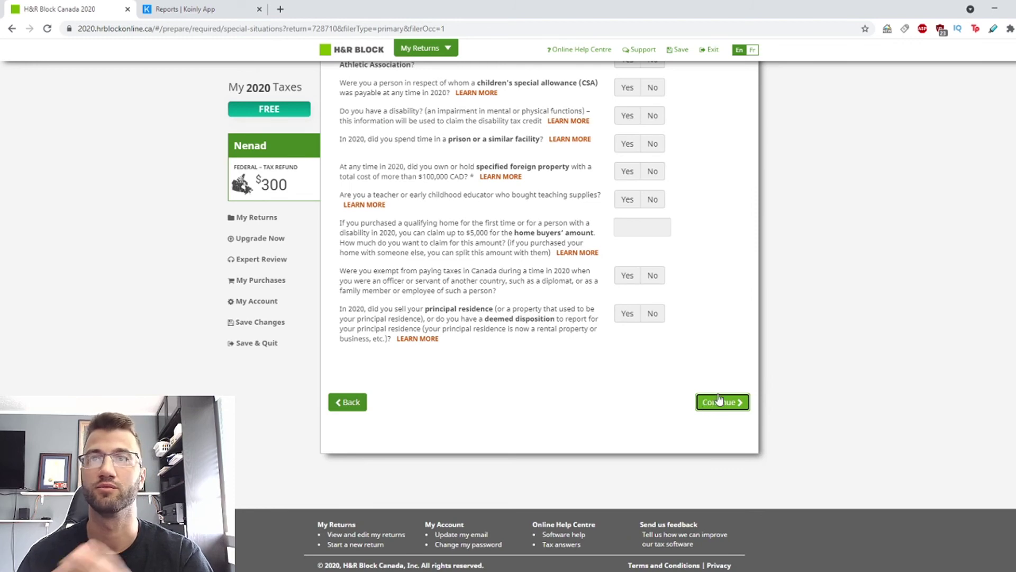
pyautogui.click(721, 405)
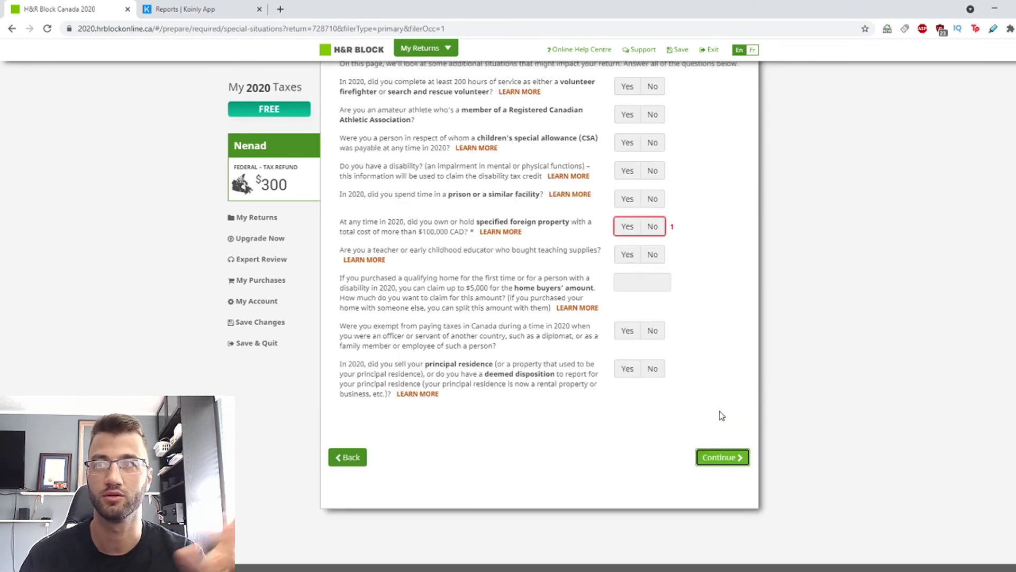
pyautogui.click(652, 254)
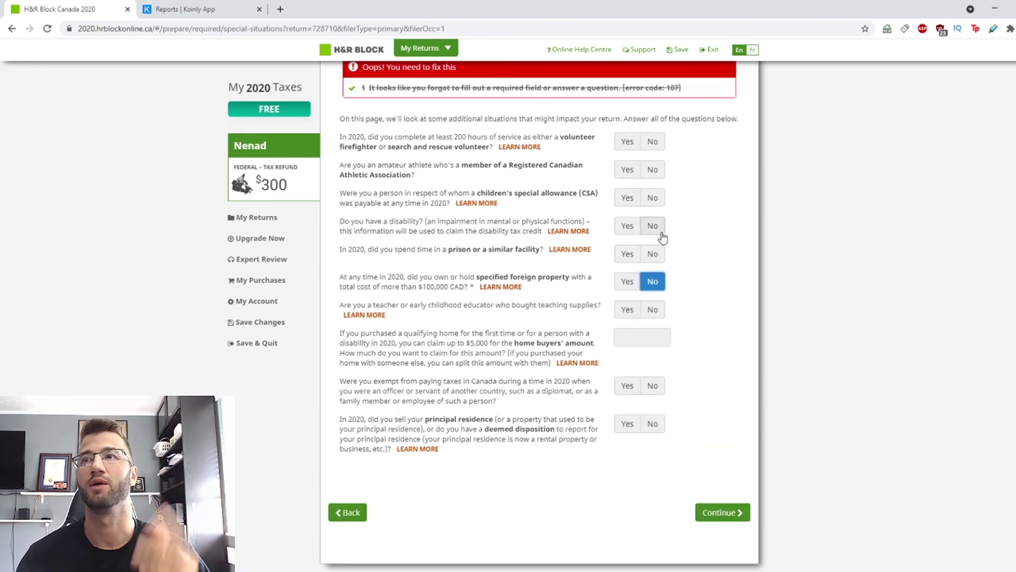
pyautogui.click(653, 253)
pyautogui.click(652, 169)
pyautogui.click(654, 197)
pyautogui.click(653, 225)
# Answer No to prison, teaching supplies, diplomat, principal residence and volunteer tax program questions.
pyautogui.click(653, 282)
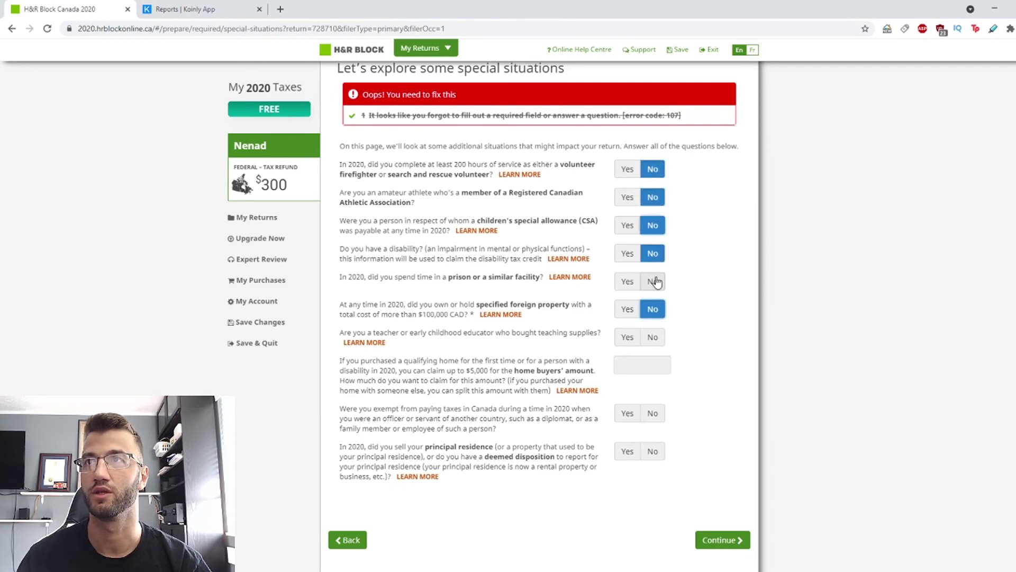
pyautogui.click(652, 337)
pyautogui.click(652, 414)
pyautogui.click(653, 451)
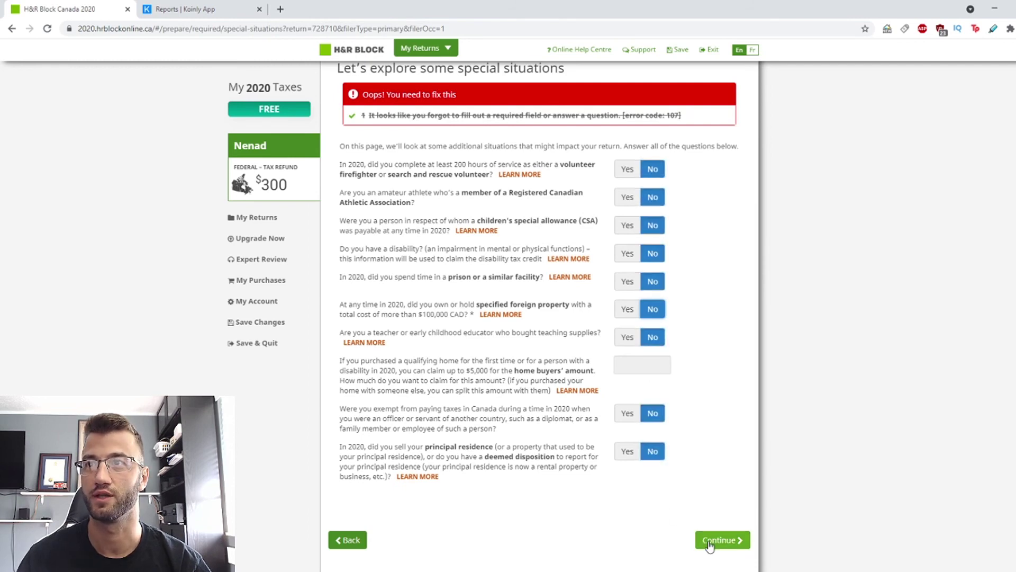
pyautogui.click(722, 540)
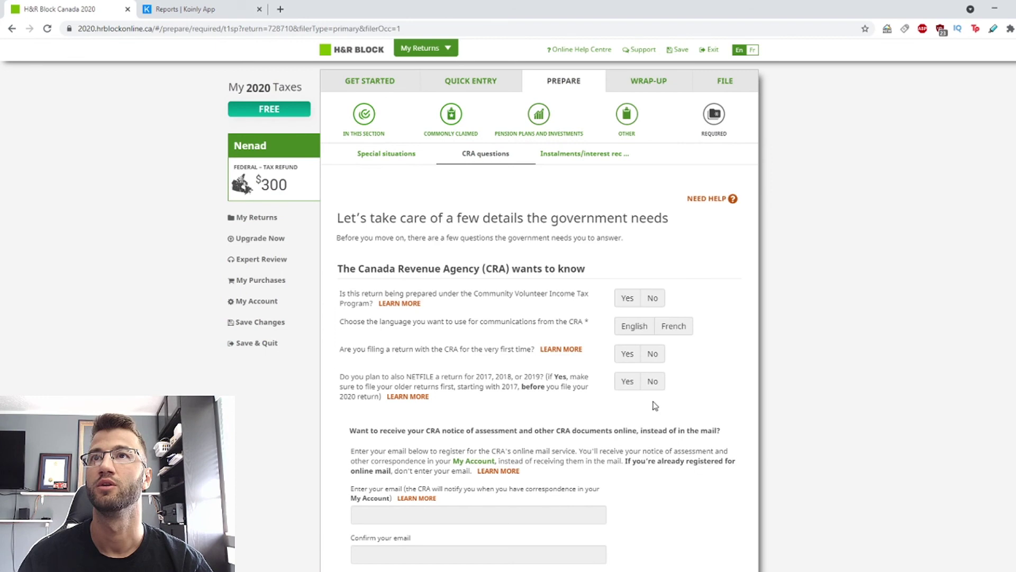
pyautogui.click(662, 303)
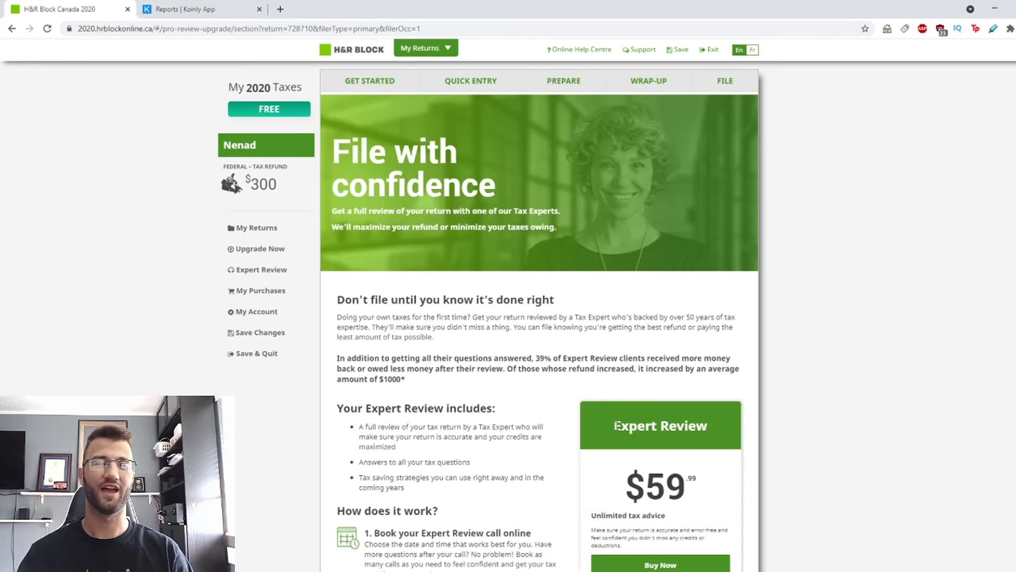